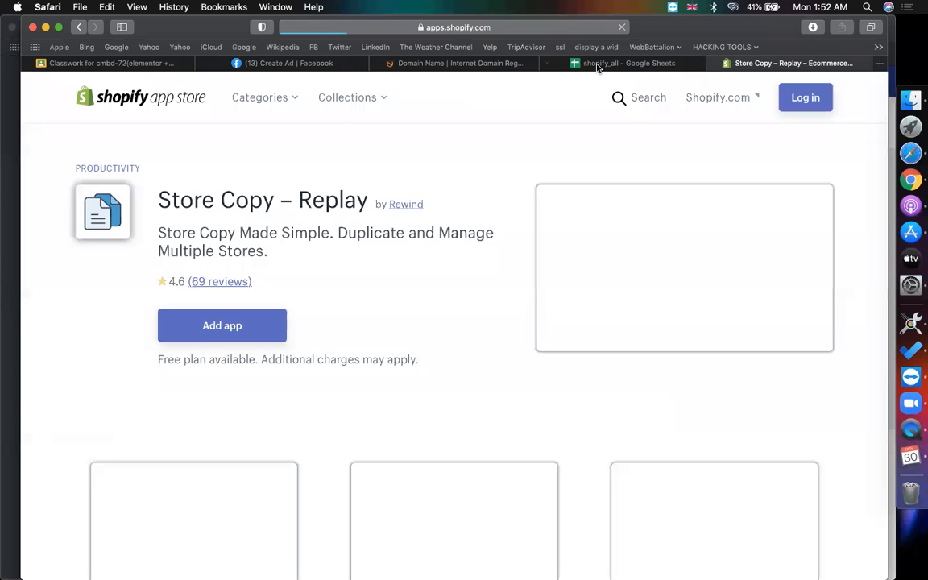
click(616, 64)
mouse_move(245, 308)
key(super+Tab)
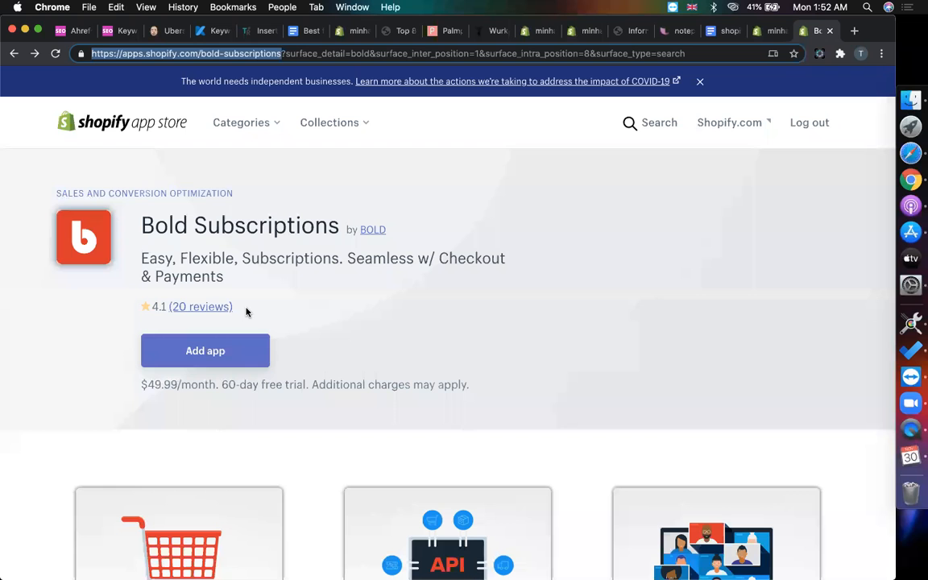
text(https://apps.shopify.com/store-copy)
key(Return)
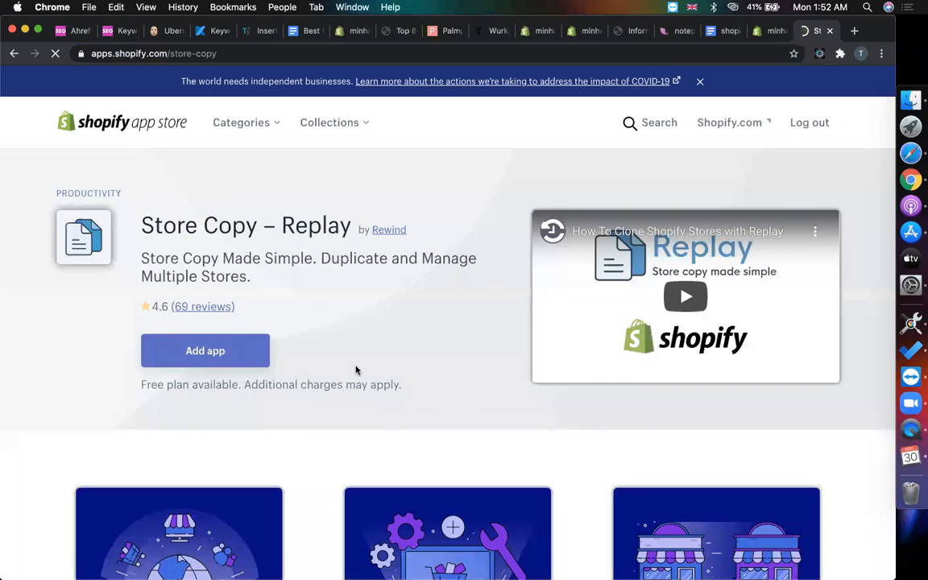
Step: Add the Store Copy – Replay app to the logged-in Shopify store and approve its installation
click(179, 354)
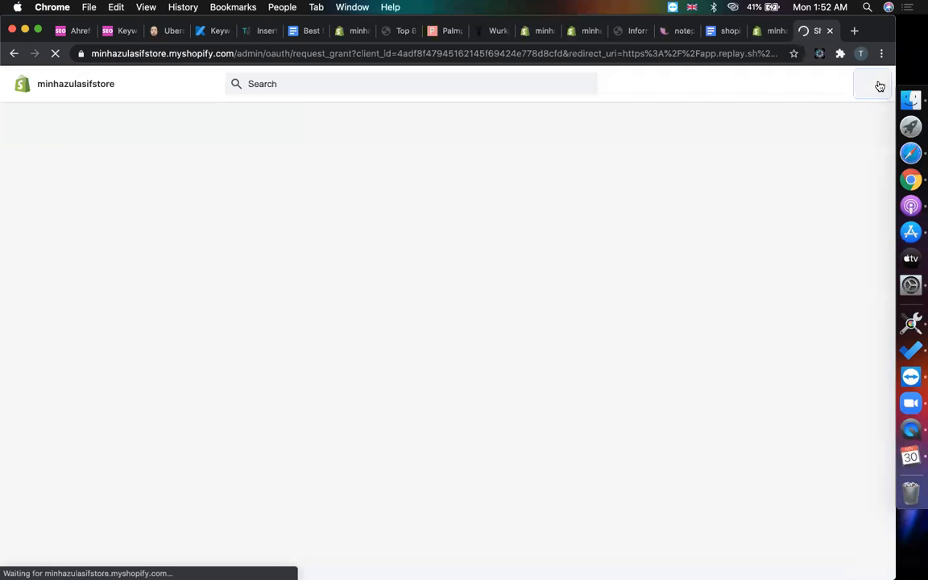
scroll(663, 457, down, 3)
click(683, 484)
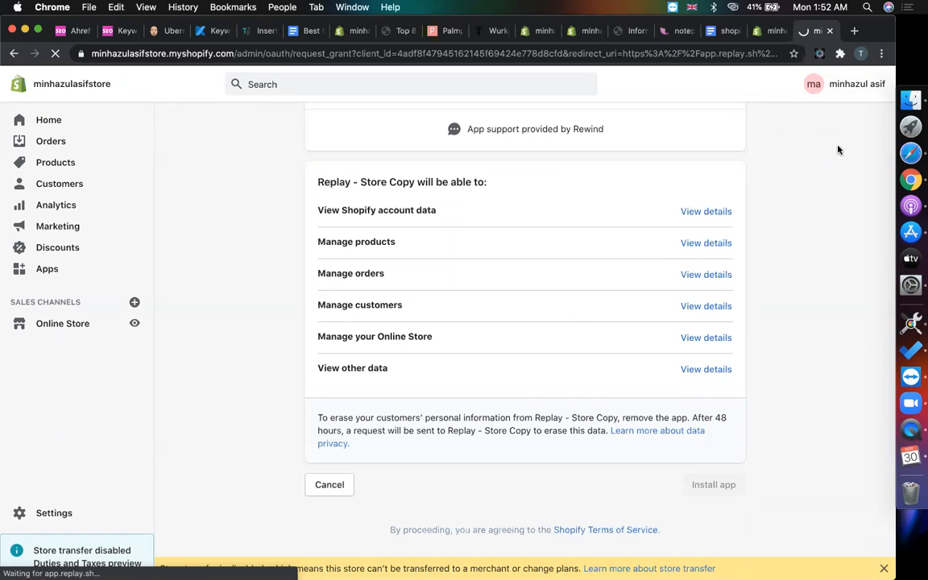
Step: Switch to the developerszone.net browser profile and open apps.shopify.com/store-copy in a new tab
click(860, 53)
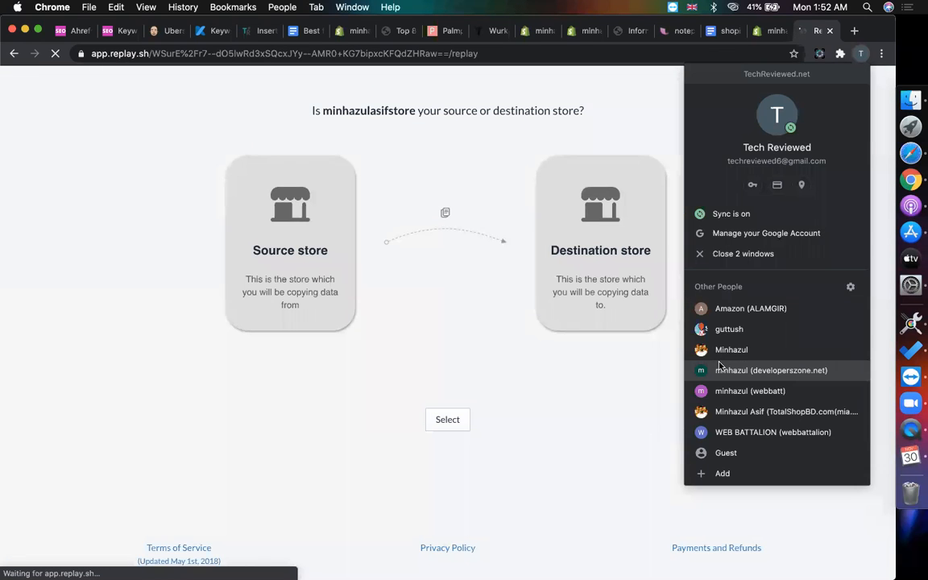
click(860, 55)
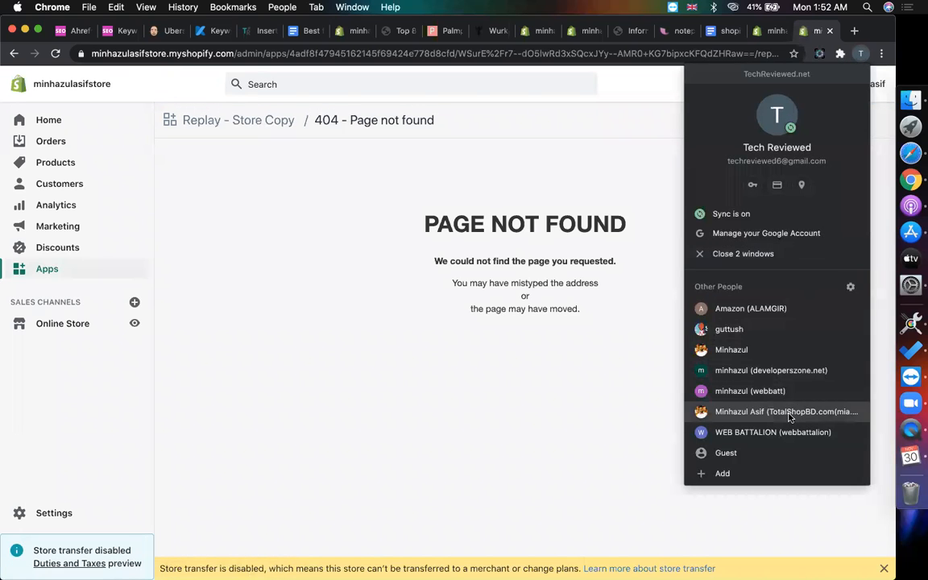
click(769, 370)
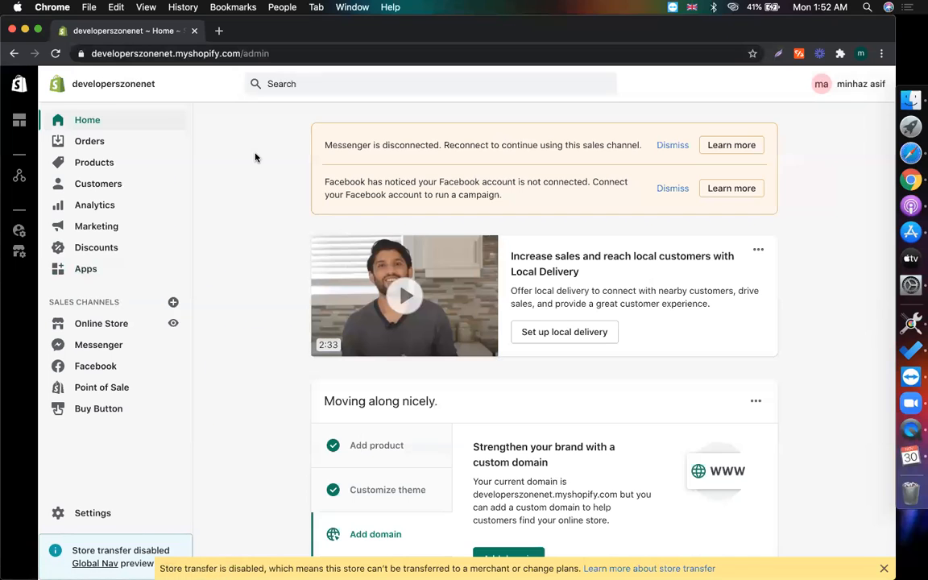
click(216, 31)
key(super+v)
key(Return)
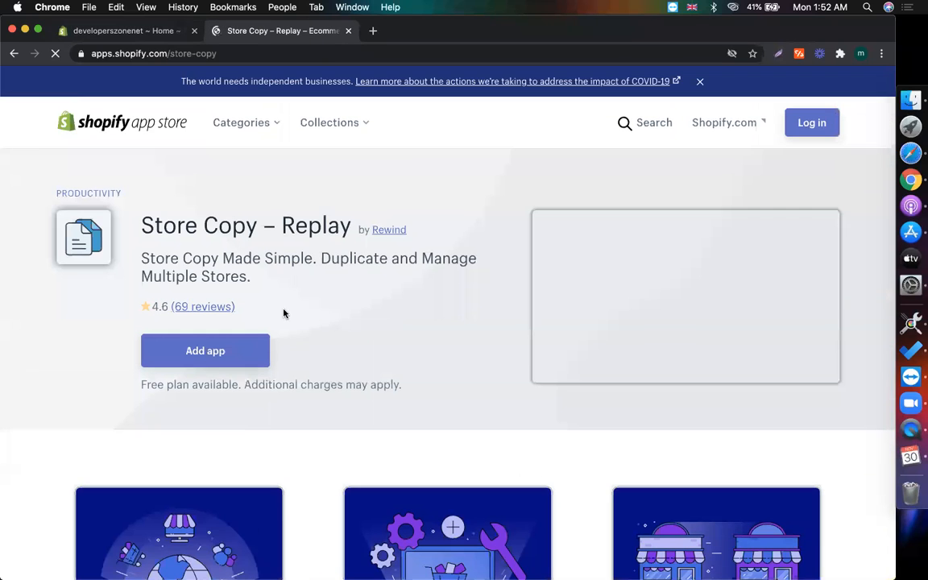
click(253, 340)
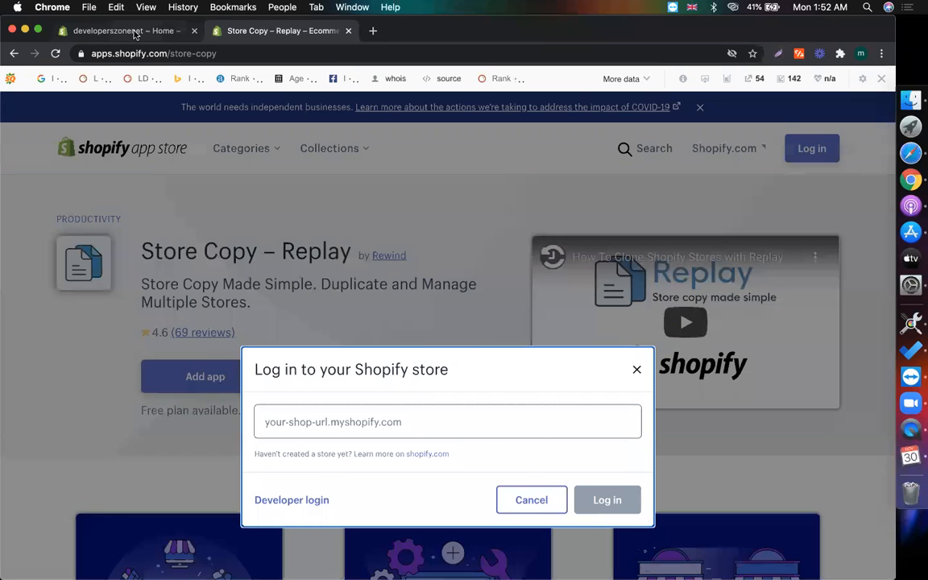
click(132, 32)
drag(235, 53, 8, 53)
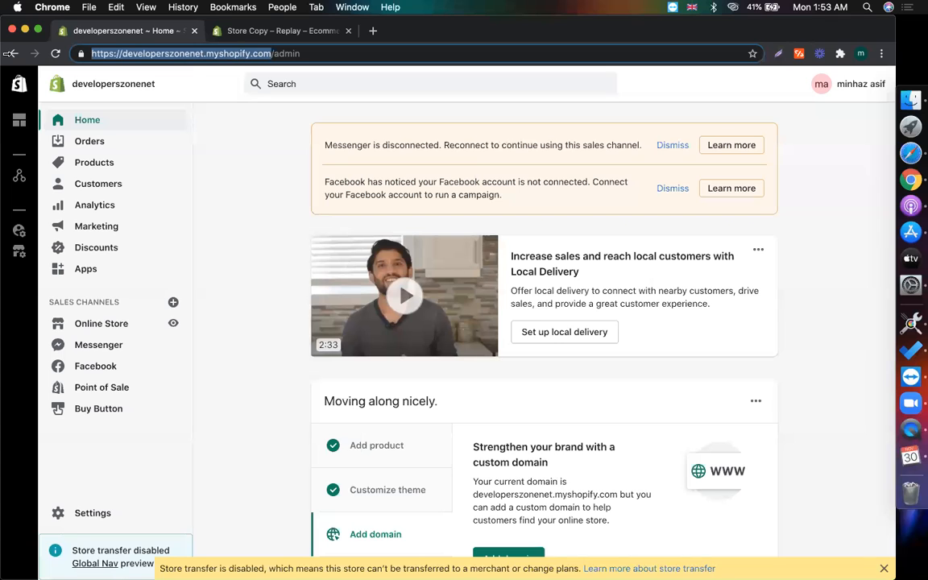
click(236, 29)
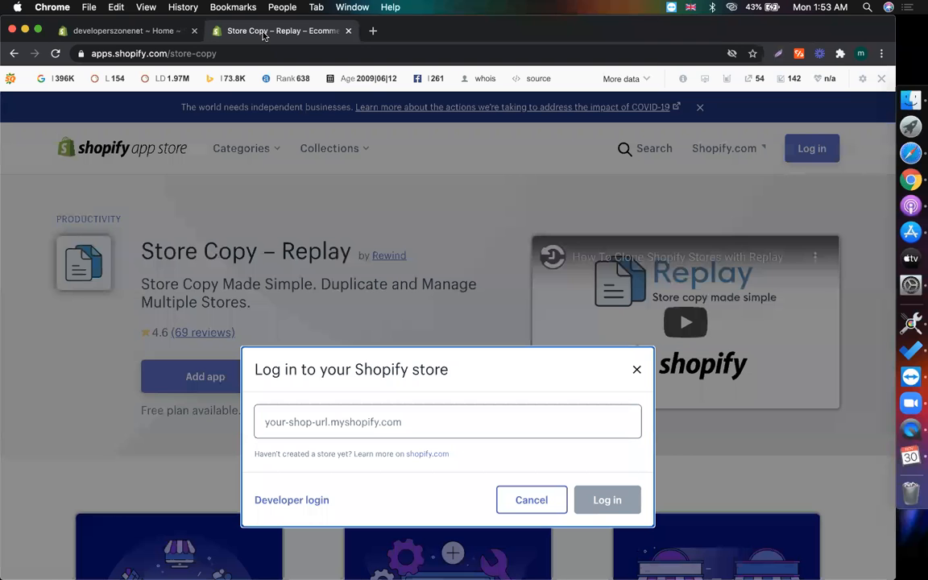
click(379, 426)
click(354, 451)
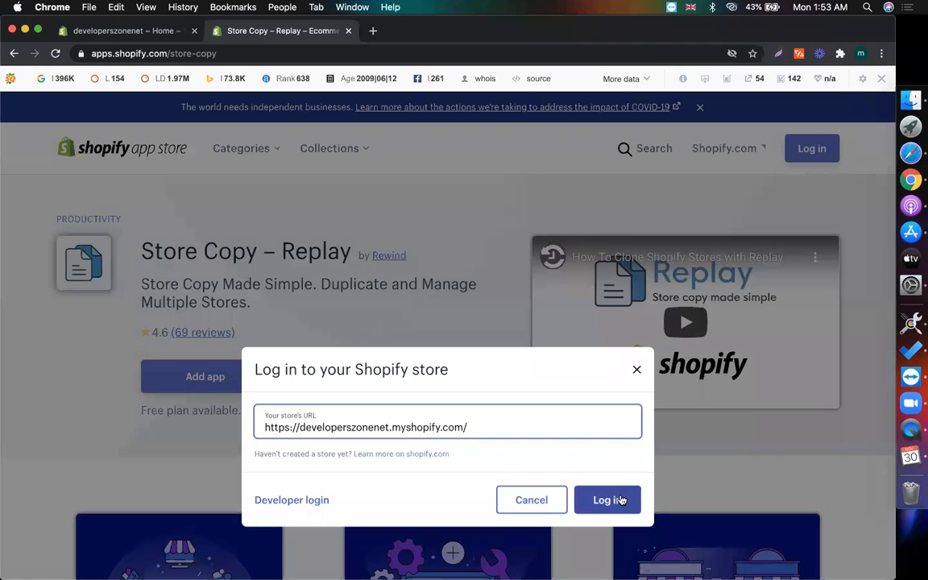
click(608, 499)
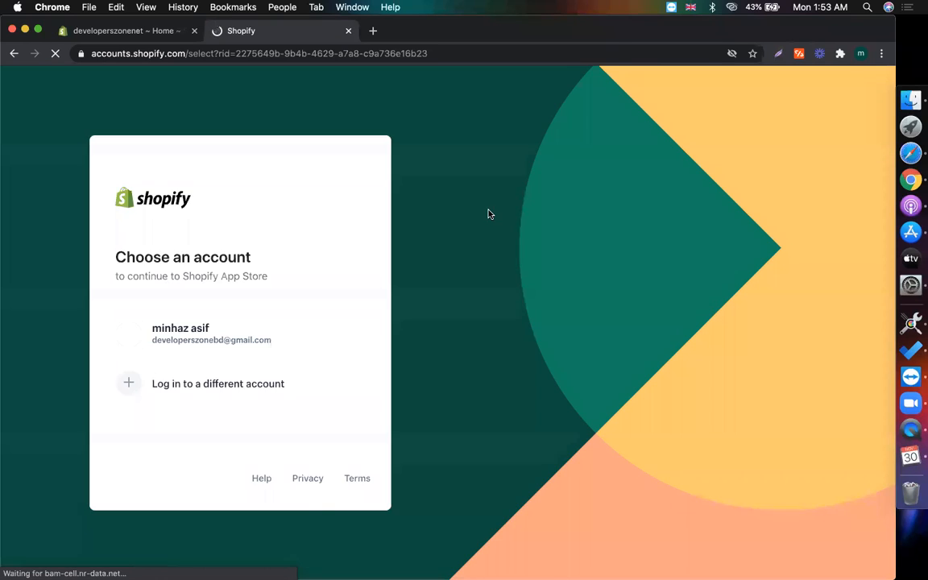
Step: Choose the existing Shopify account and install the Replay app on the developerszonenet store
click(201, 363)
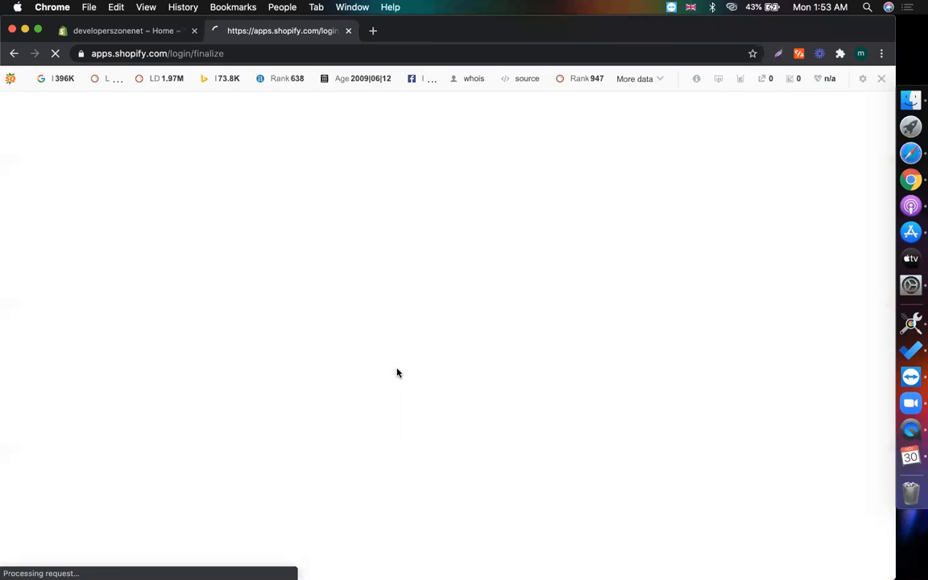
click(881, 79)
click(689, 130)
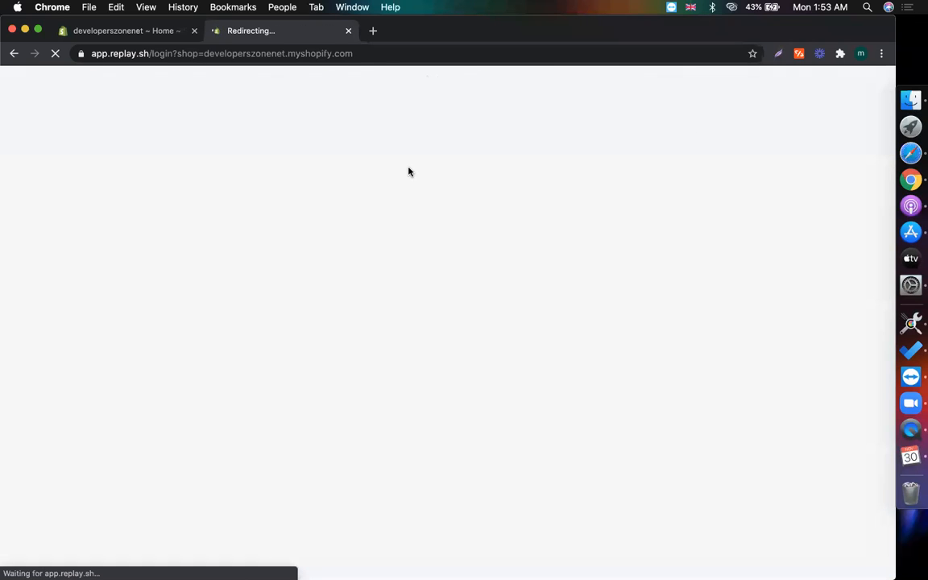
click(882, 80)
click(663, 132)
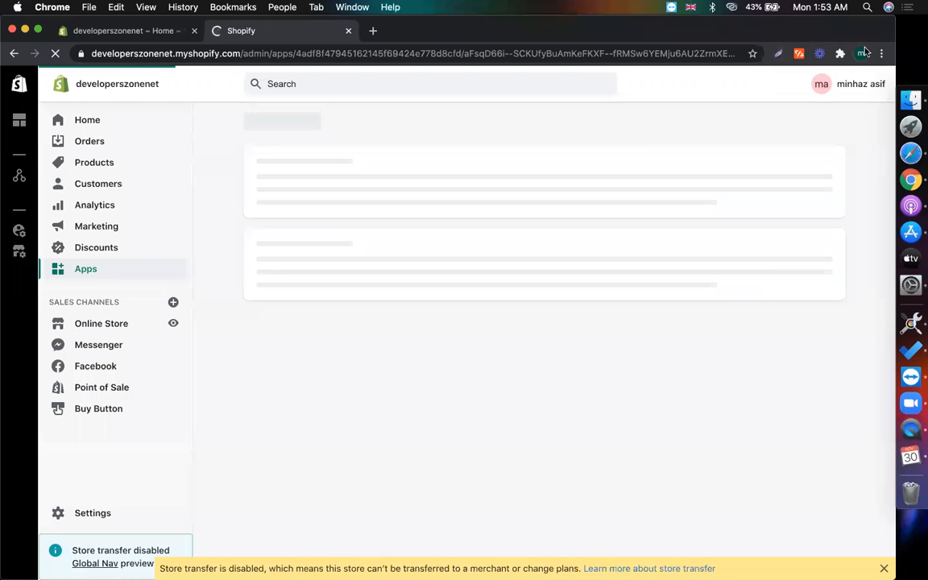
Step: Return to the TechReviewed.net browser profile and open Replay - Store Copy from that store's installed apps
click(860, 54)
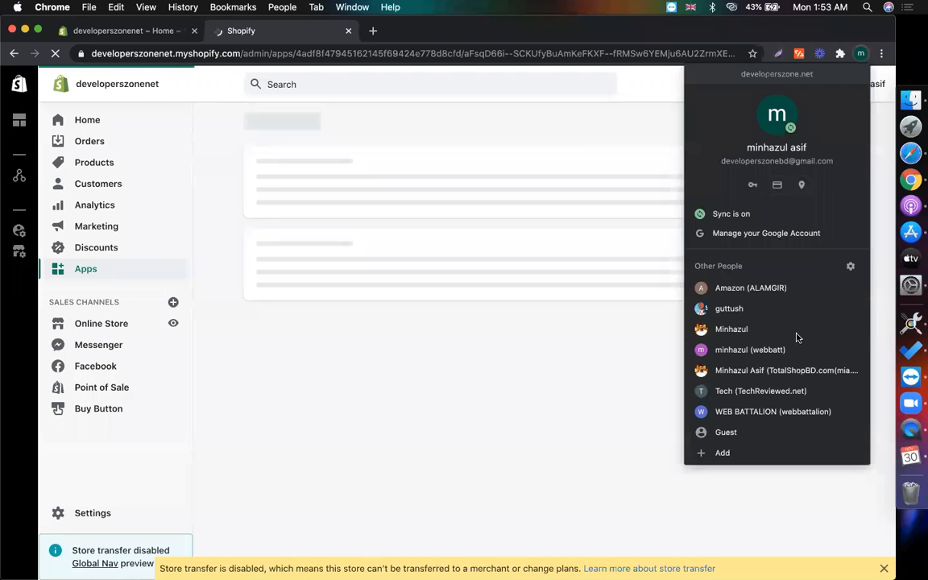
click(774, 391)
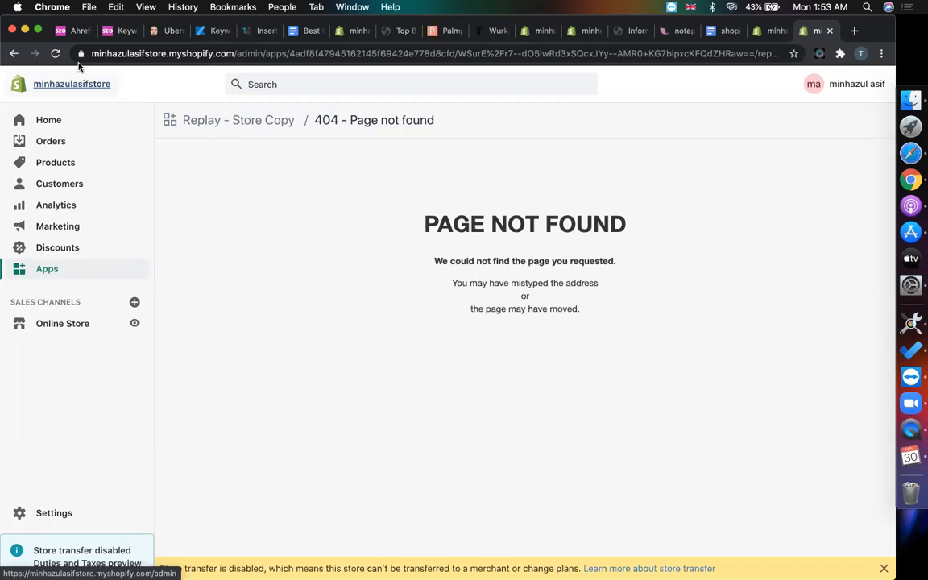
click(69, 272)
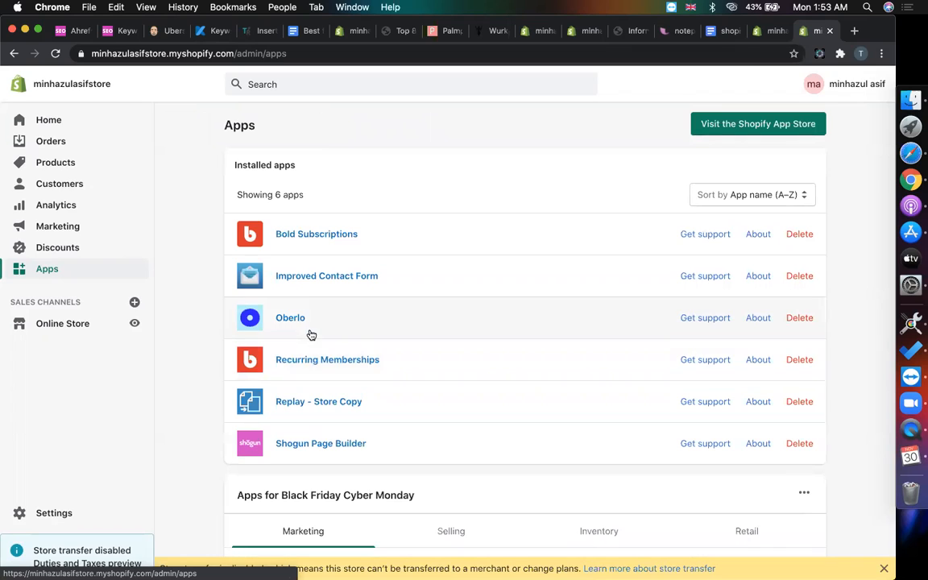
click(327, 402)
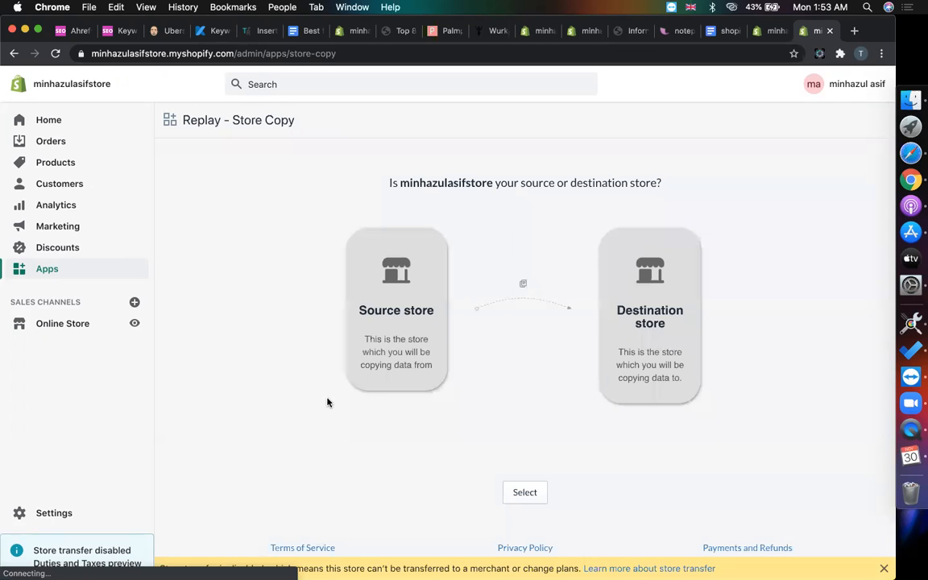
Step: Set this store as the source store in Replay and select the Pay As You Go plan
click(387, 313)
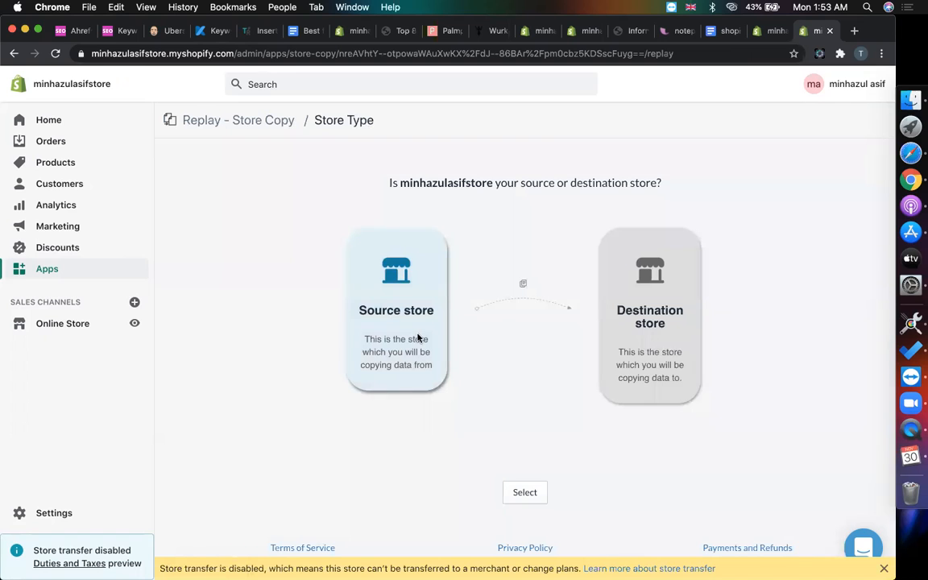
click(524, 492)
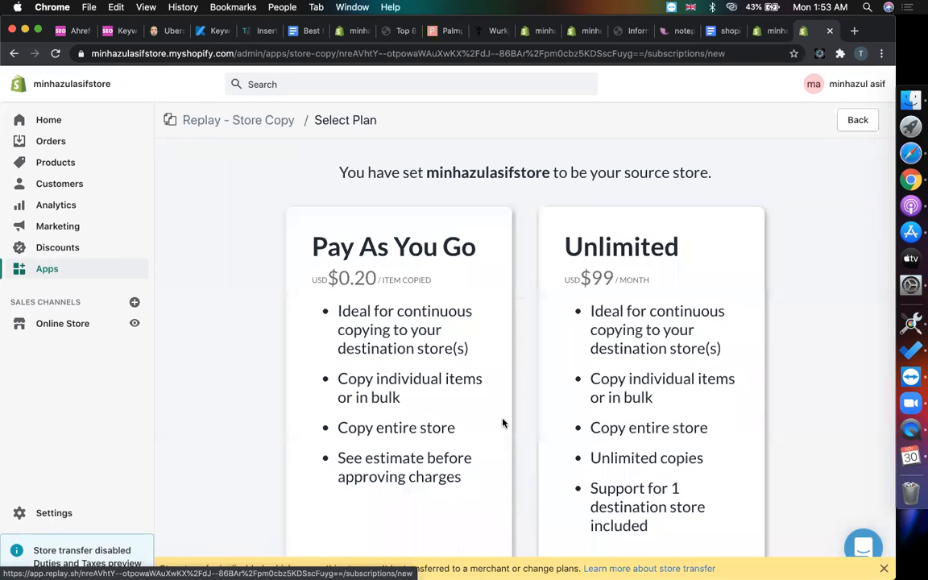
scroll(501, 422, down, 4)
scroll(424, 363, up, 4)
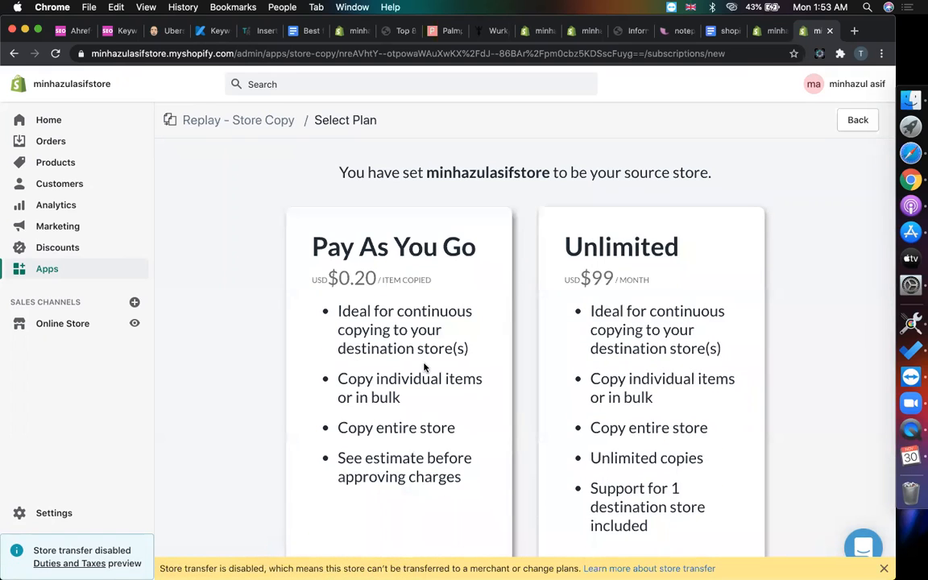
scroll(424, 367, down, 4)
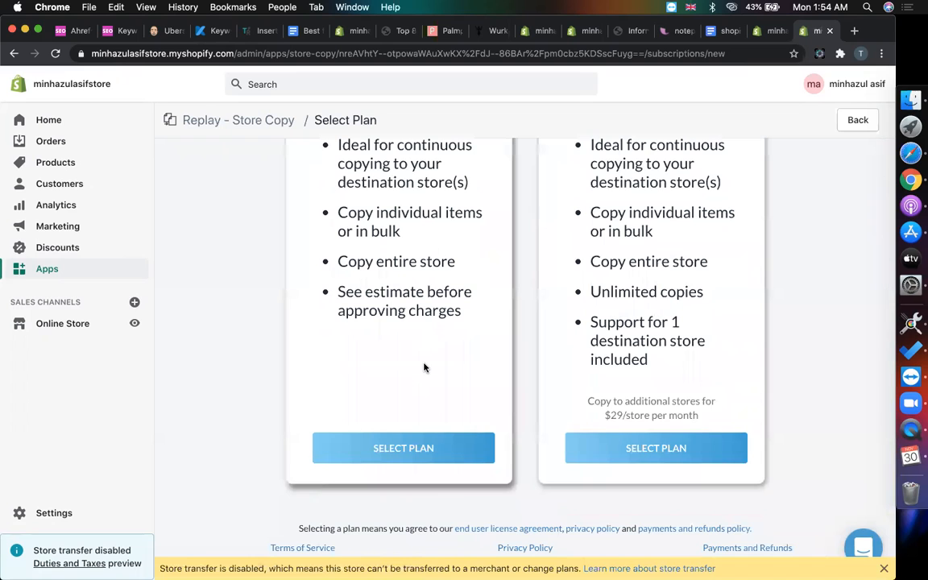
scroll(424, 367, up, 3)
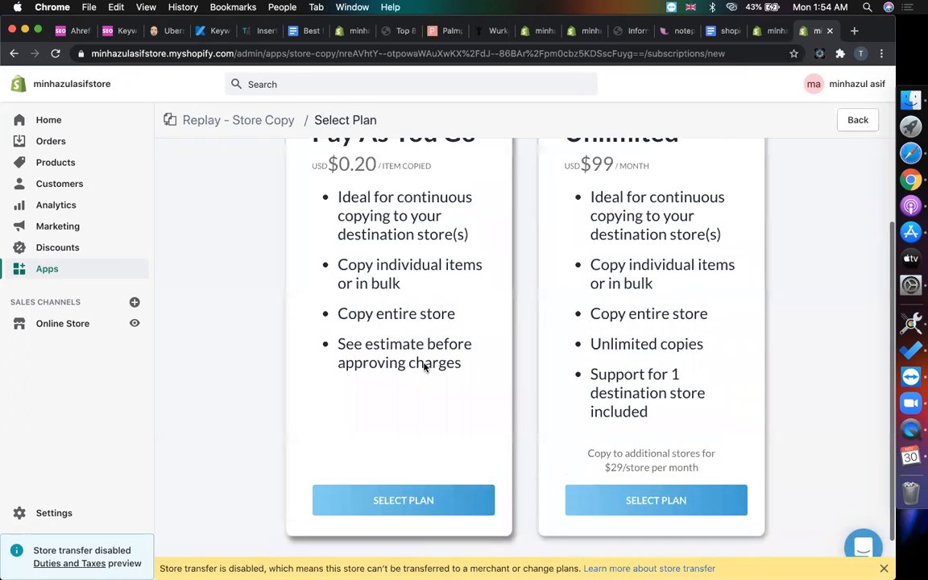
scroll(424, 367, down, 2)
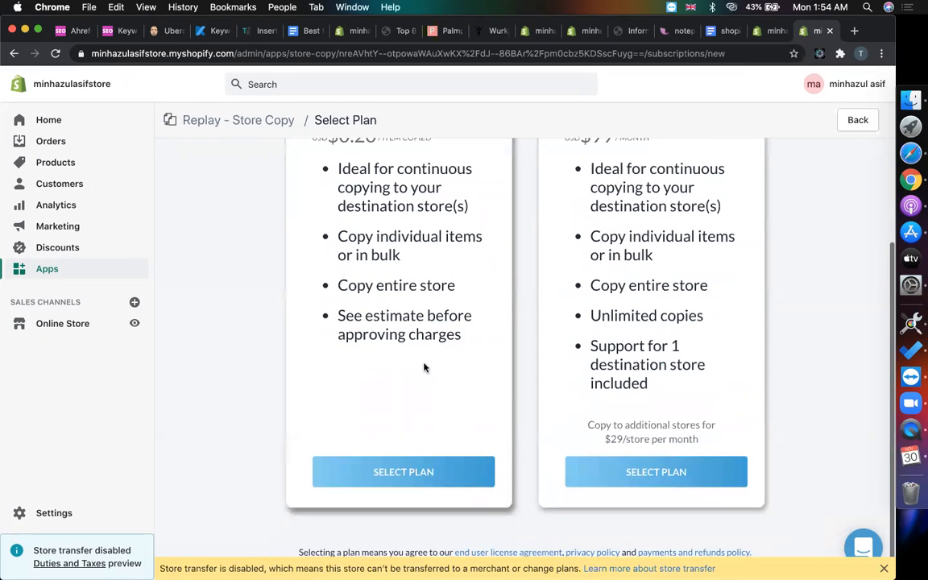
click(407, 473)
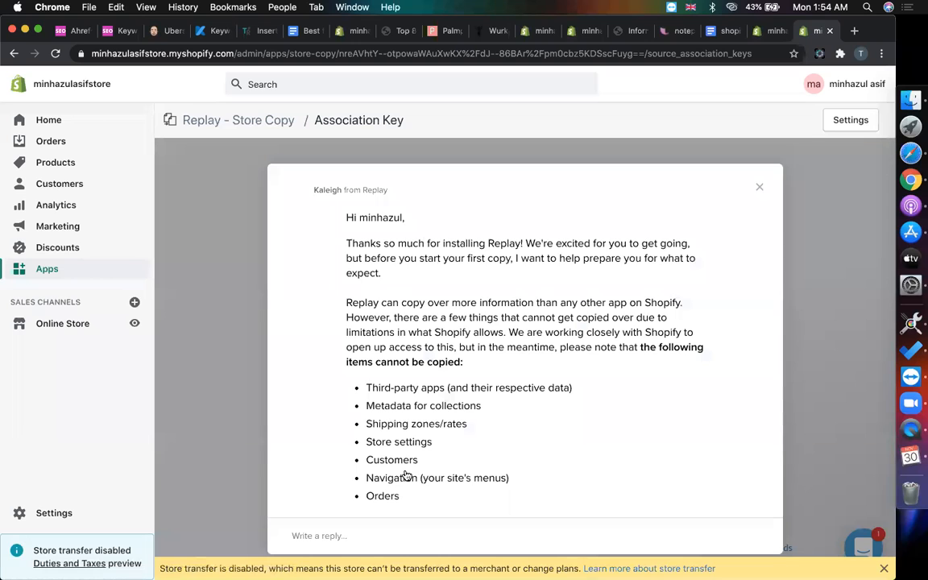
Step: Read and close Replay's welcome message, then copy the source store's association key
scroll(406, 476, down, 5)
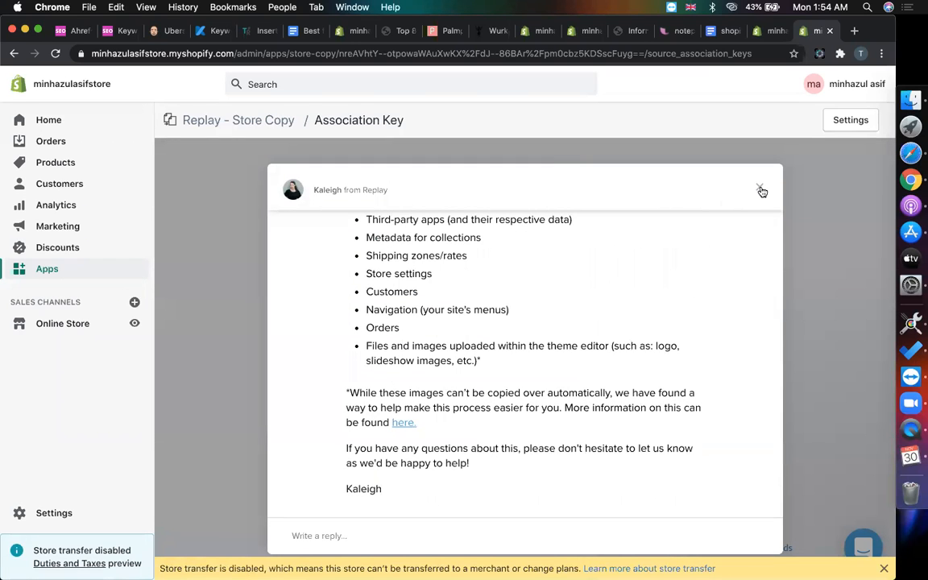
click(760, 190)
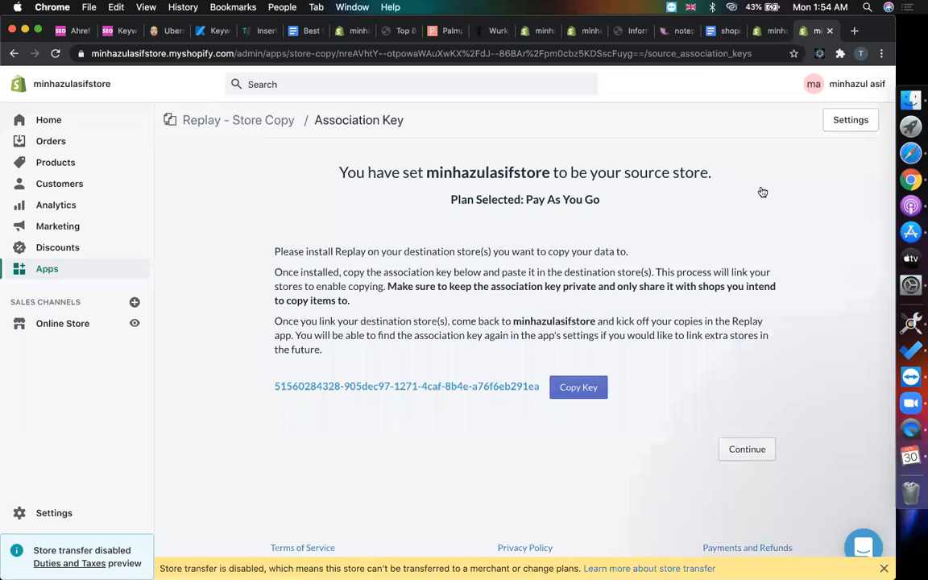
click(576, 389)
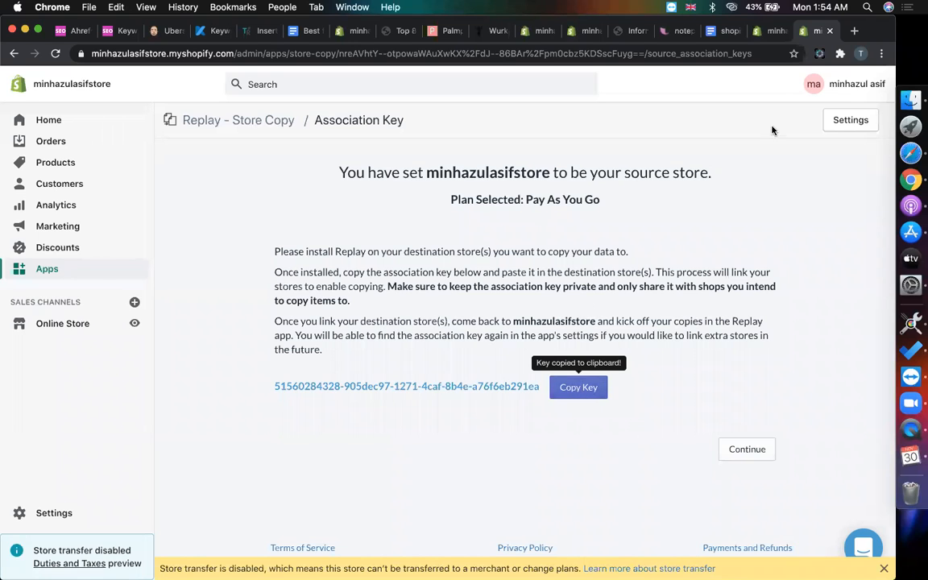
Step: Switch to the developerszone.net browser profile and try to open Replay - Store Copy from the developerszonenet store's installed apps
click(861, 54)
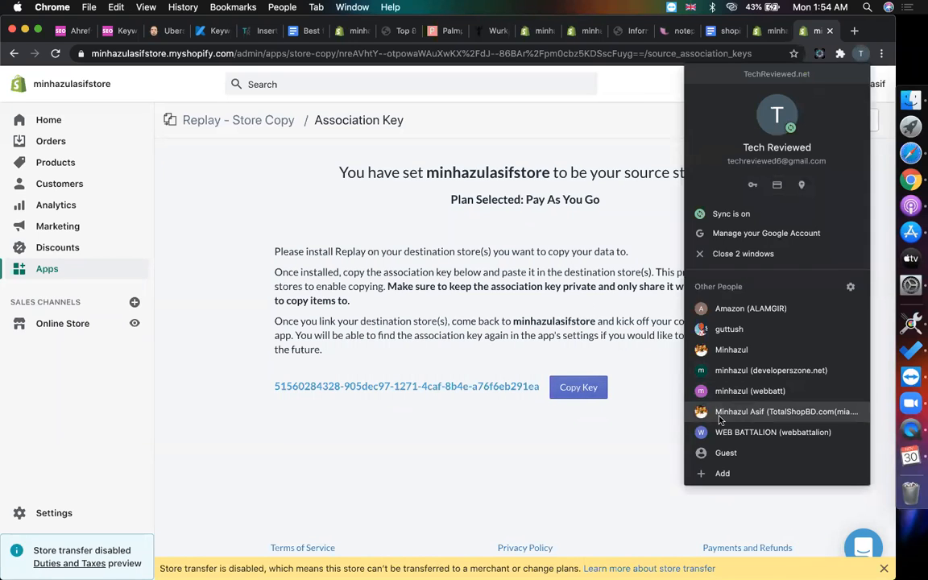
click(771, 371)
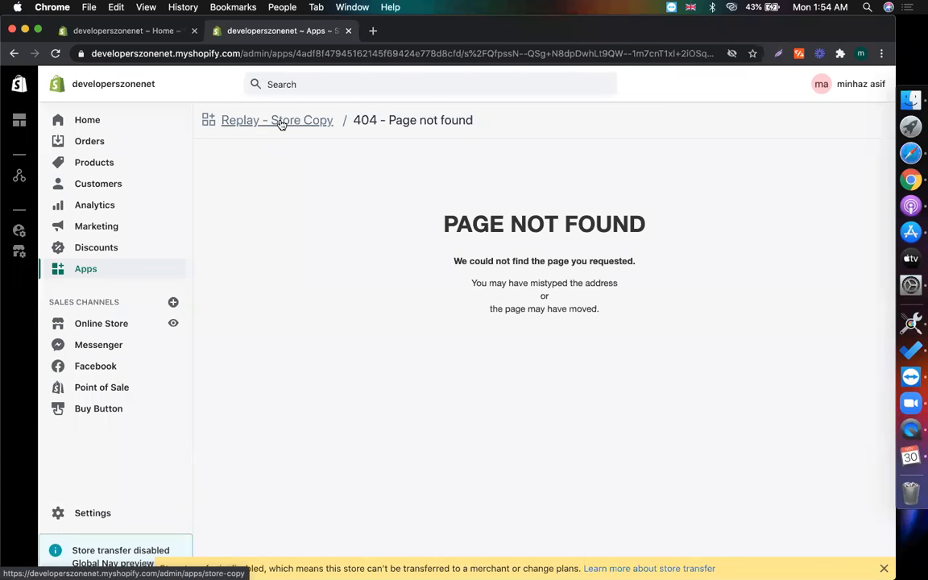
click(64, 272)
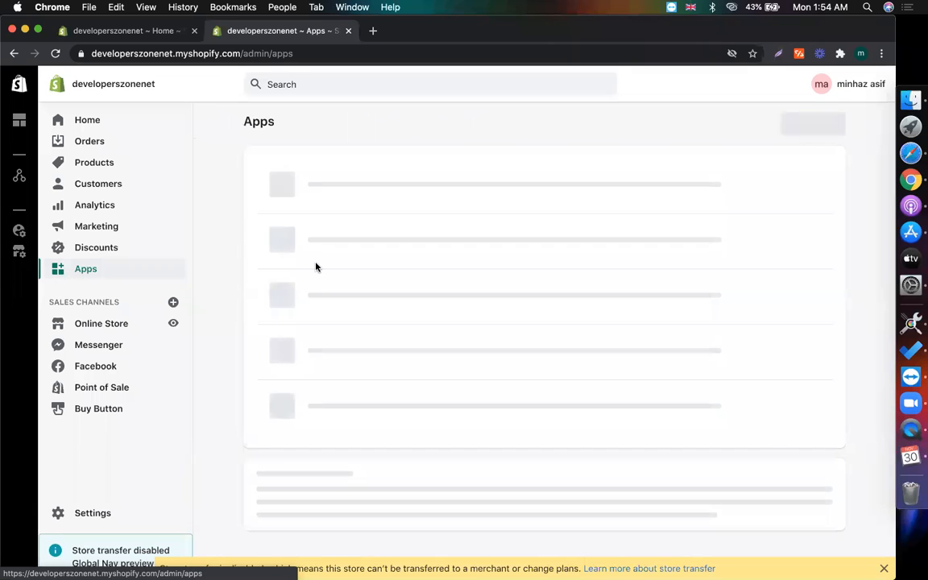
scroll(351, 402, down, 1)
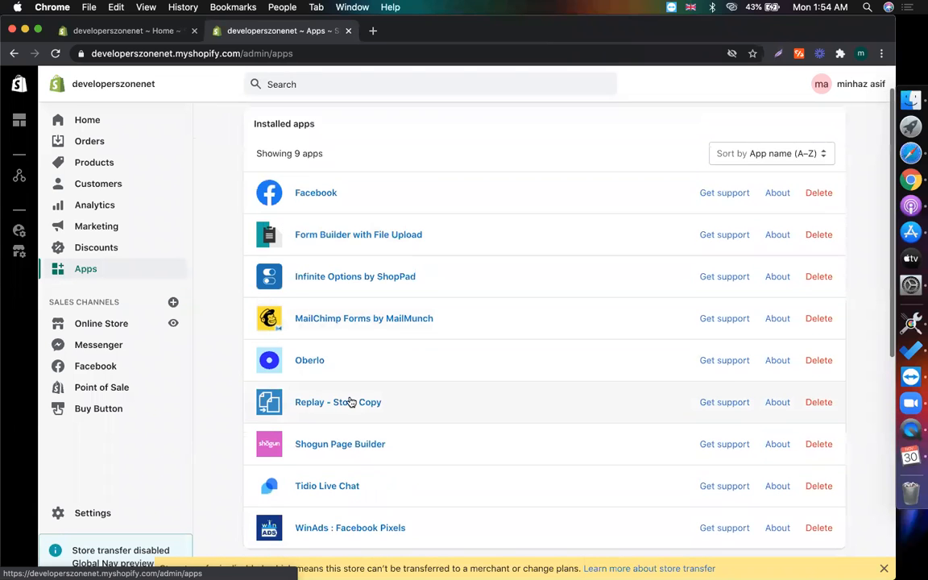
click(351, 401)
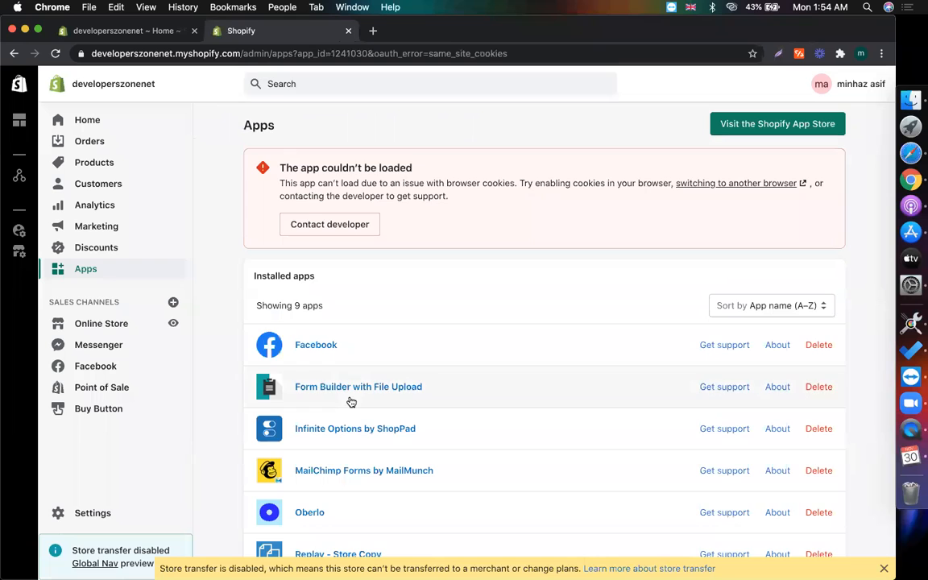
Step: Open Replay - Store Copy from developerszonenet's installed apps and set this store as the destination store
scroll(407, 447, down, 4)
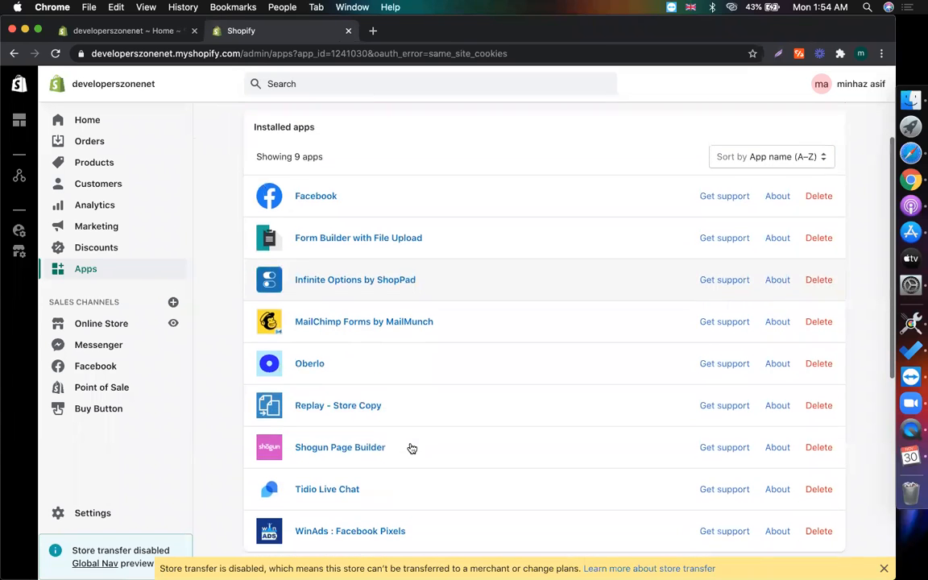
click(375, 413)
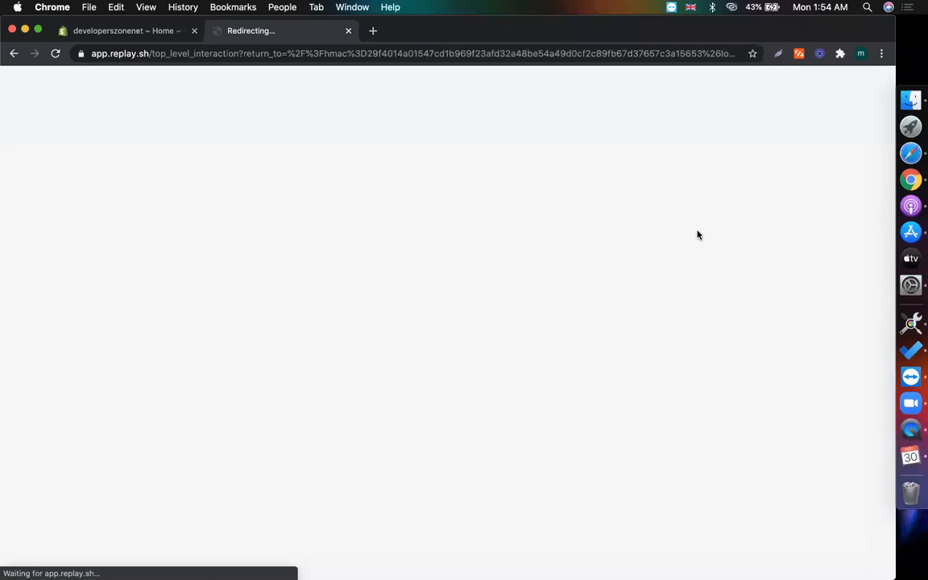
click(859, 55)
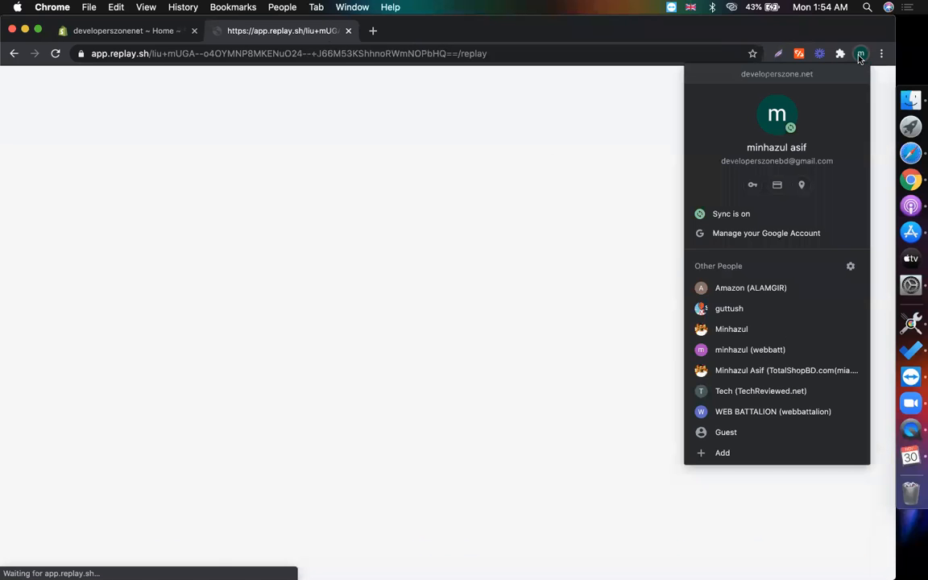
click(605, 262)
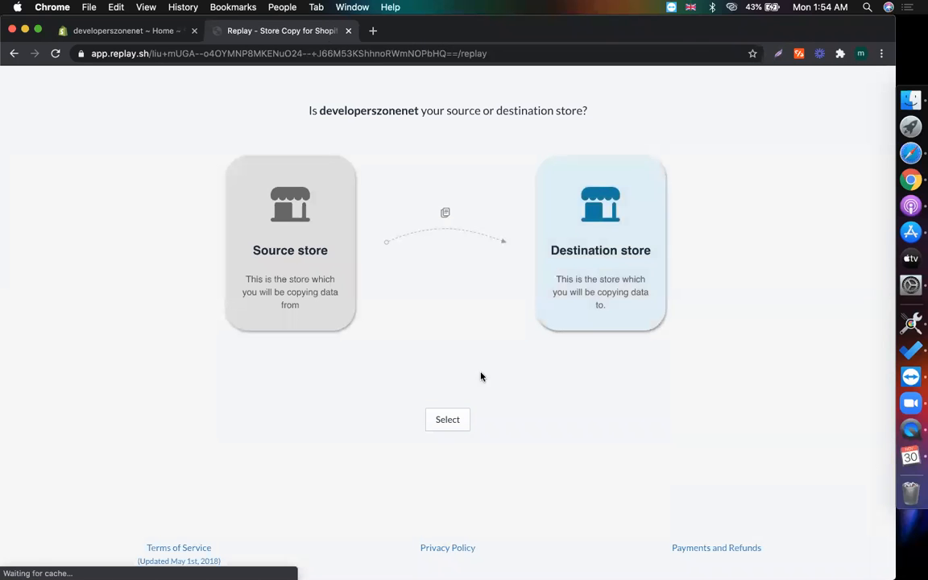
click(447, 418)
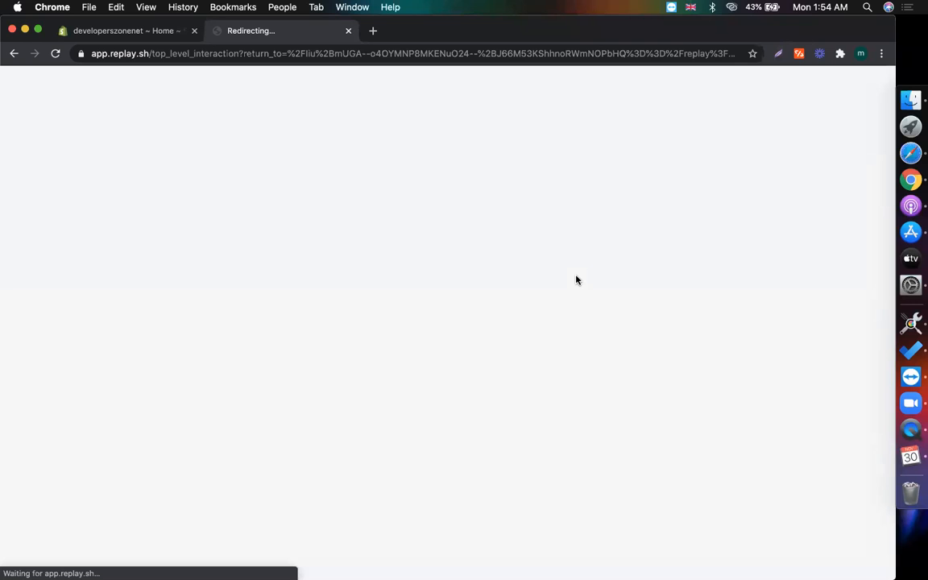
click(152, 32)
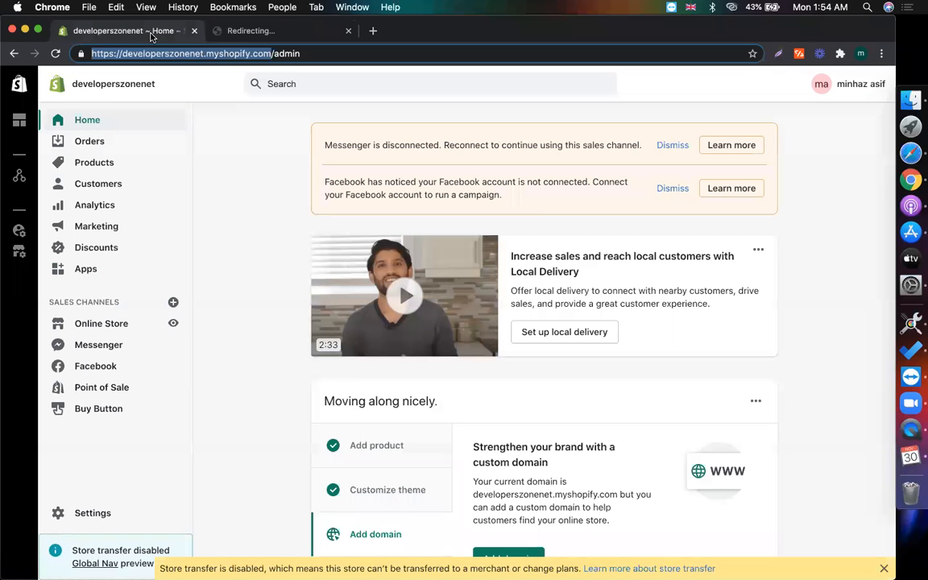
click(266, 32)
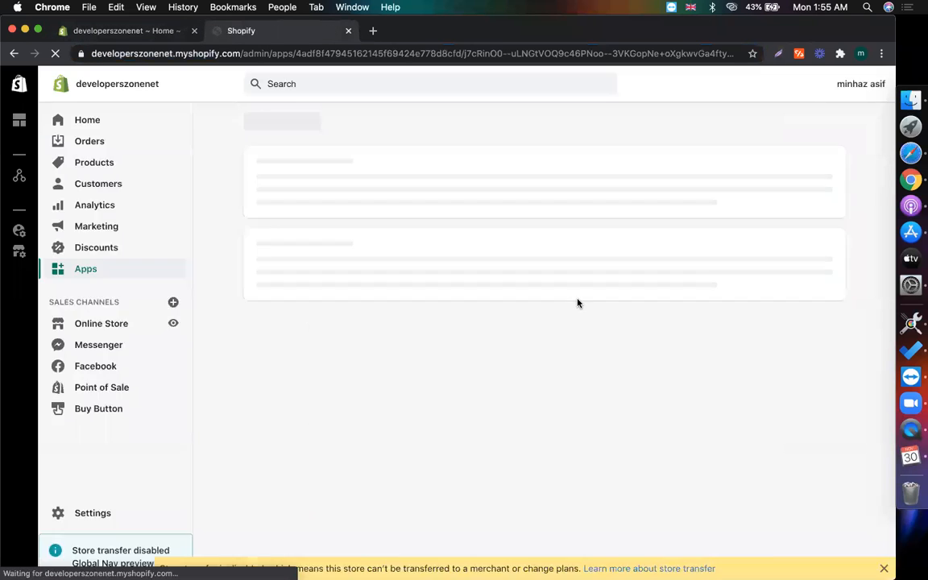
Step: Switch to the TechReviewed.net browser profile and copy the source store's association key in Replay
click(861, 56)
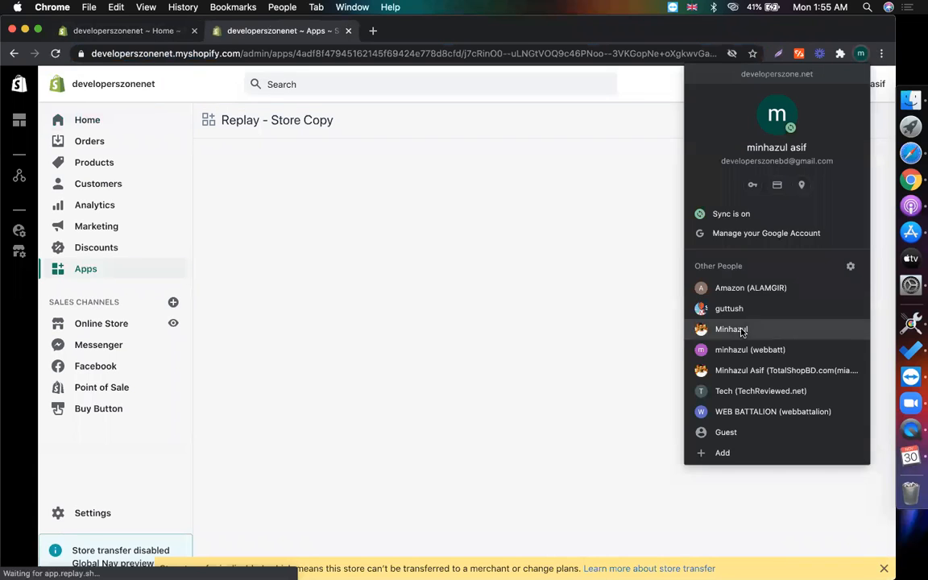
click(745, 391)
click(860, 53)
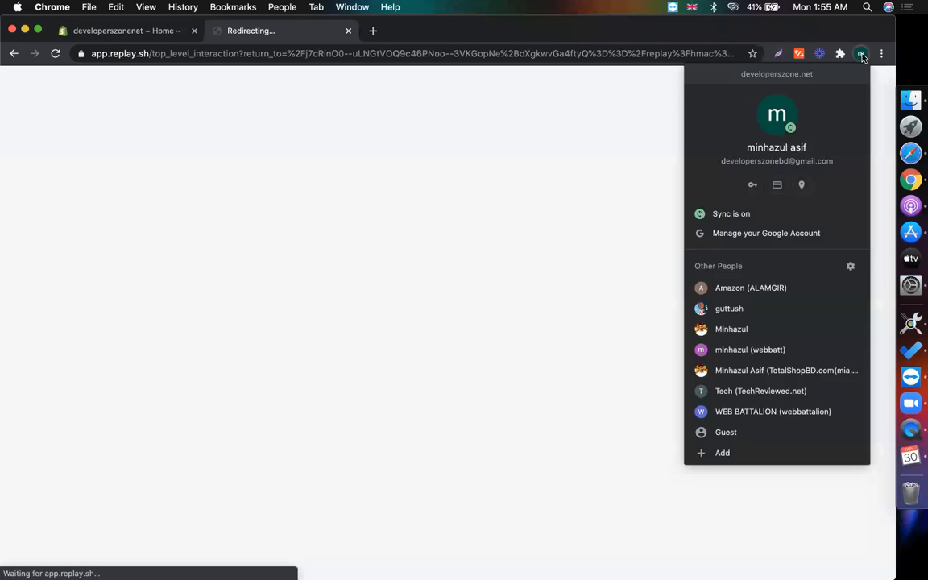
click(753, 393)
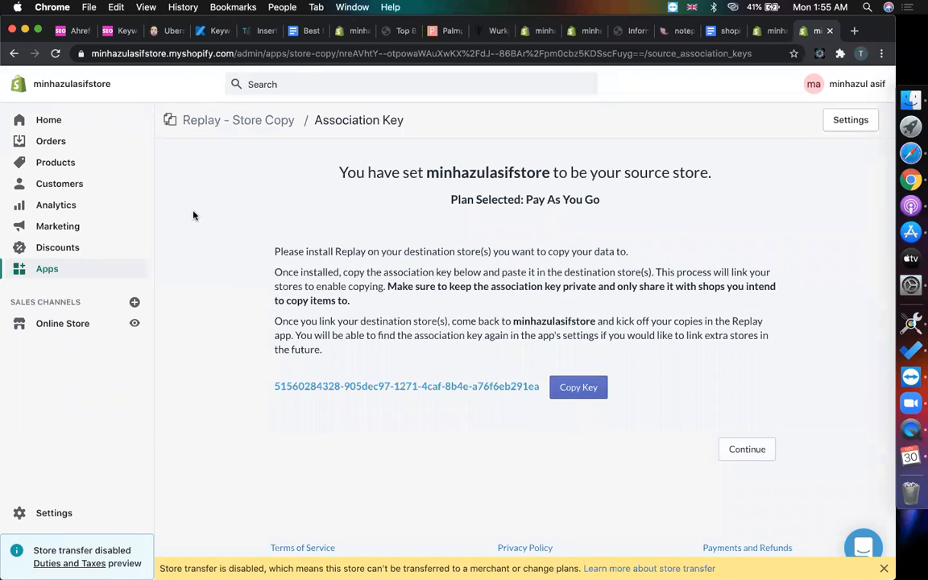
click(575, 394)
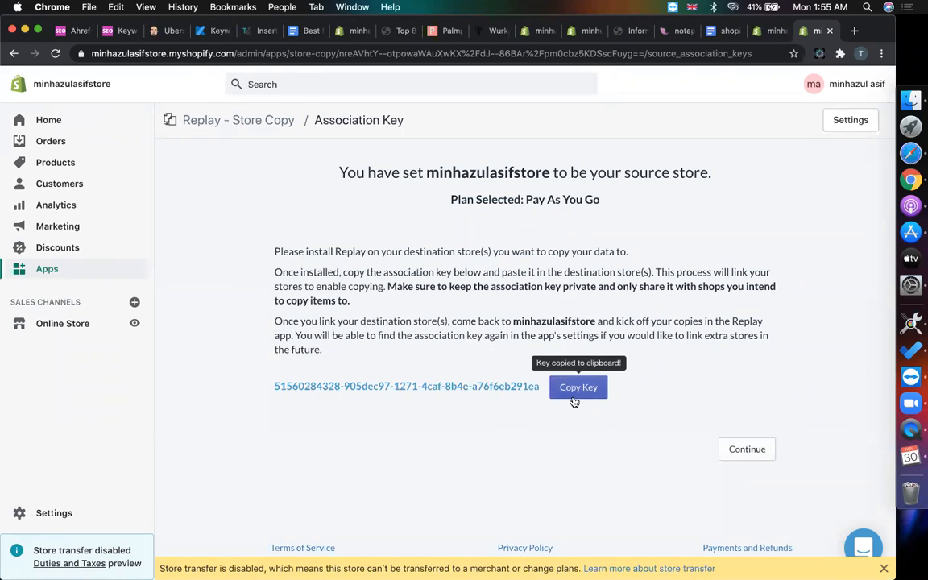
Step: Reopen Replay - Store Copy from the source store's installed apps and start associating a shop
click(88, 272)
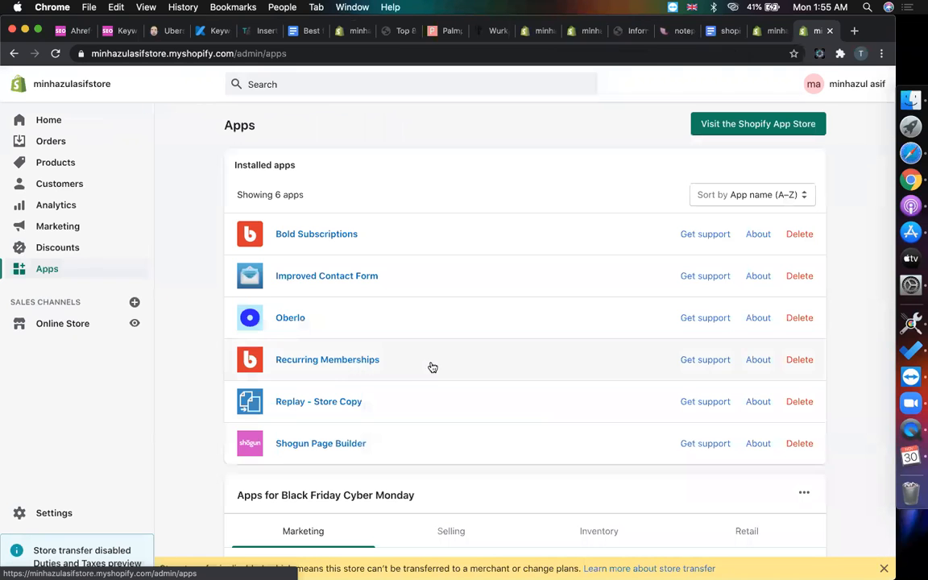
click(339, 406)
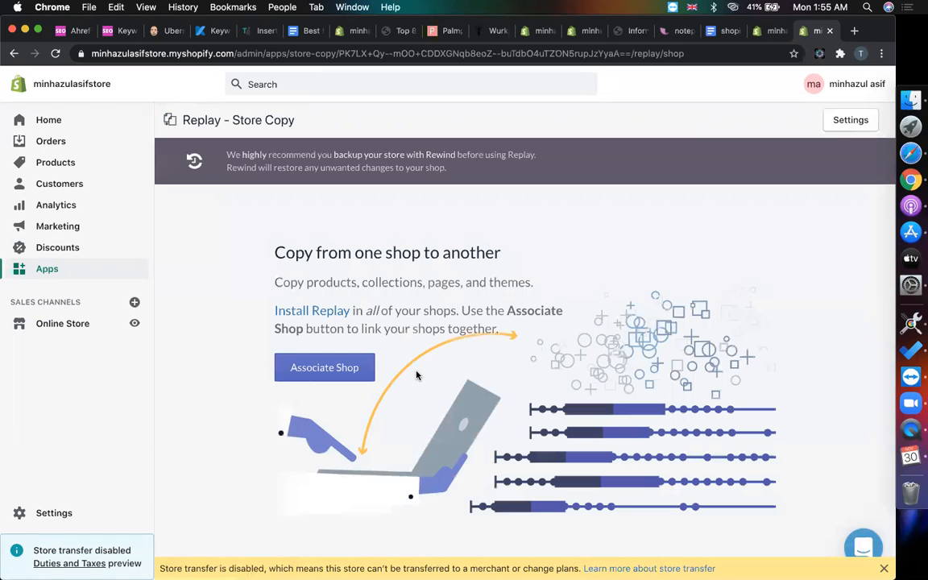
scroll(400, 394, down, 1)
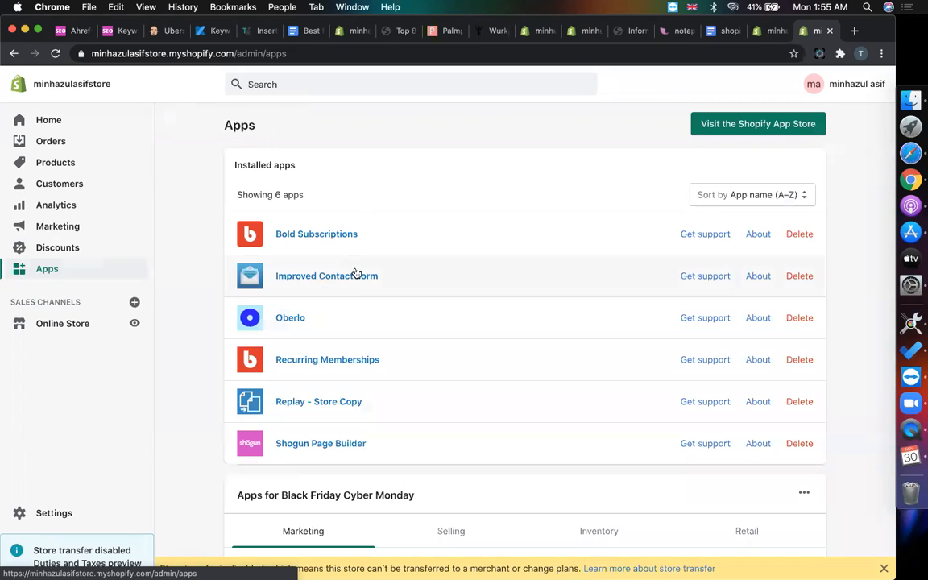
click(310, 402)
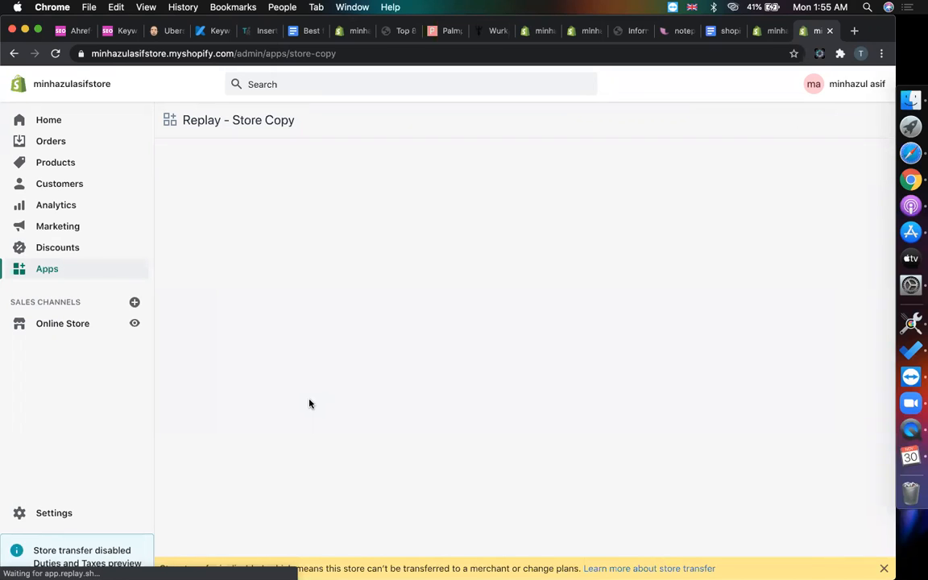
click(331, 374)
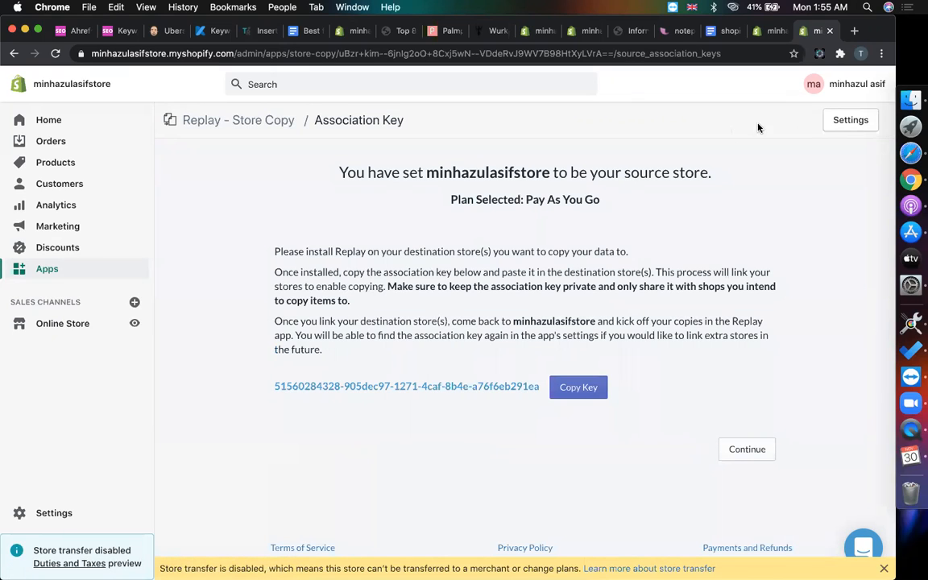
Step: Copy the association key again from Replay's Association Key page
click(860, 58)
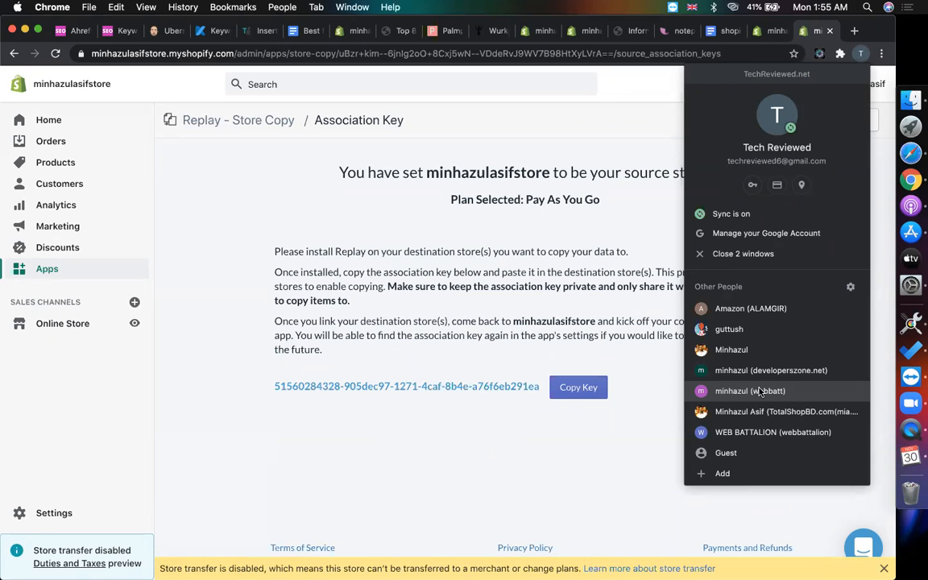
click(566, 281)
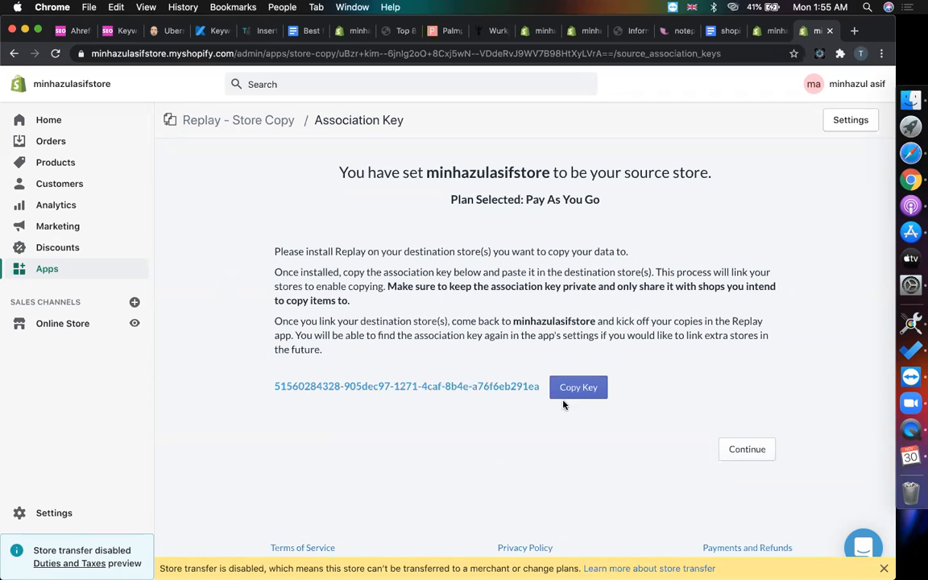
click(583, 394)
Step: Switch to Safari and review the store-linking instructions on the "13. shopify backup - clone" sheet of shopify_all
click(896, 163)
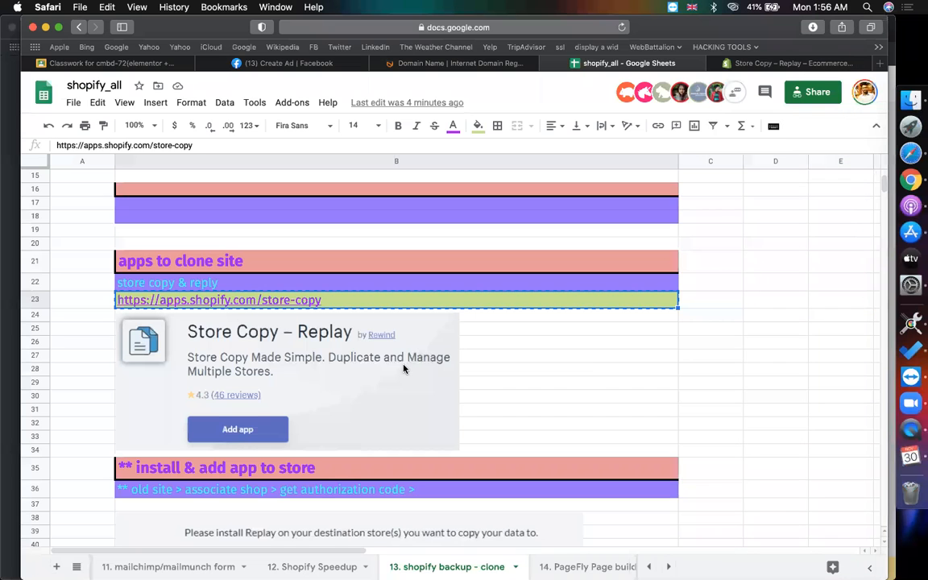
scroll(362, 346, down, 5)
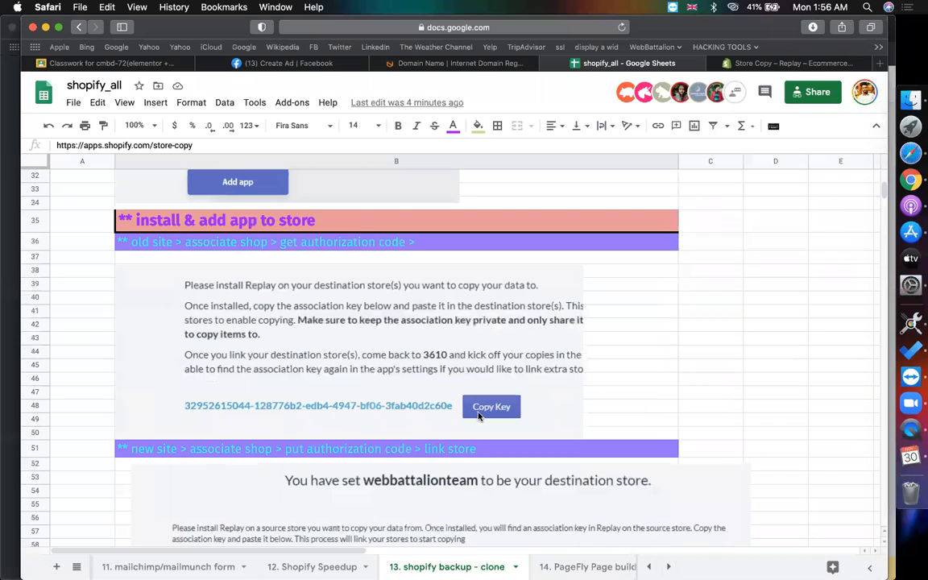
scroll(478, 414, down, 2)
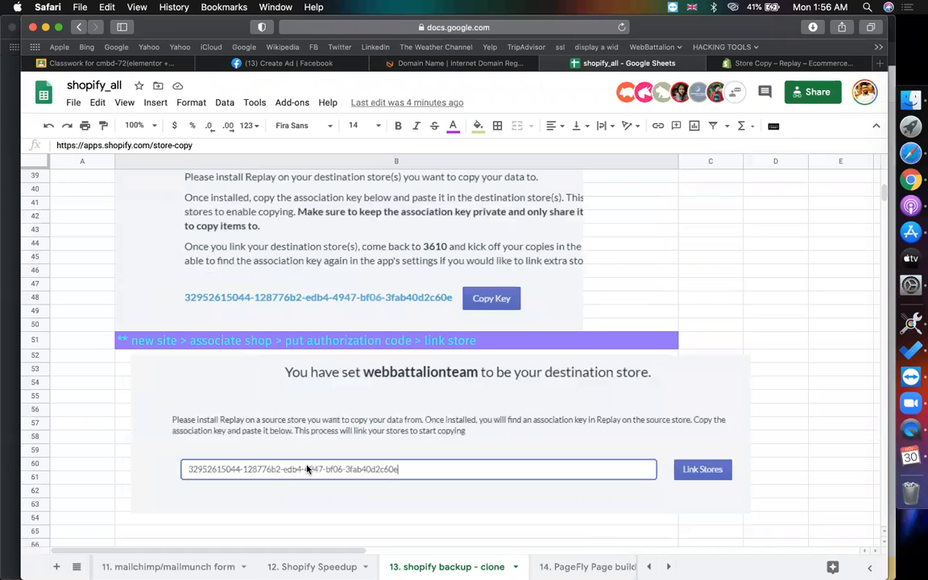
scroll(307, 468, up, 2)
scroll(309, 468, down, 2)
Step: Switch back to Chrome, return to the source store's installed apps and reopen Replay - Store Copy
click(882, 178)
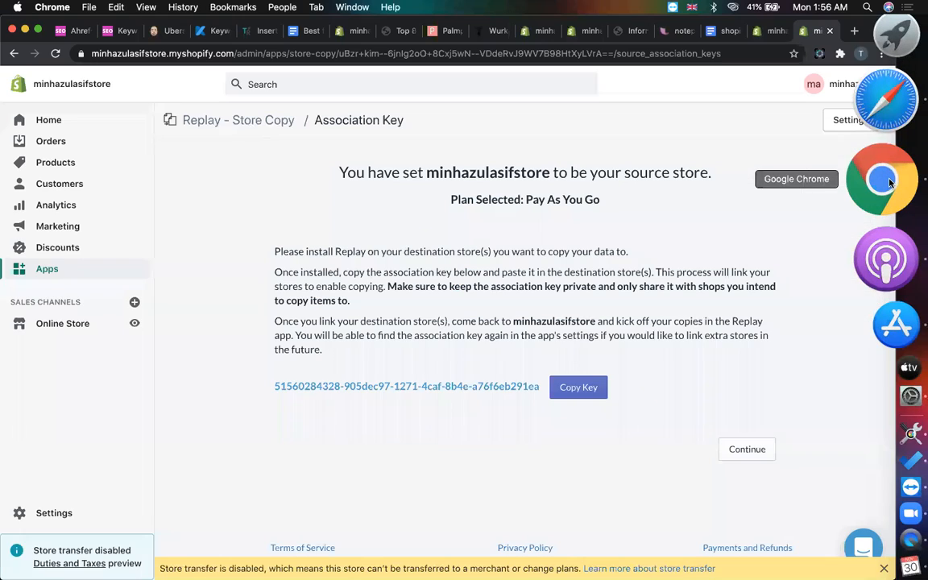
click(19, 58)
click(13, 55)
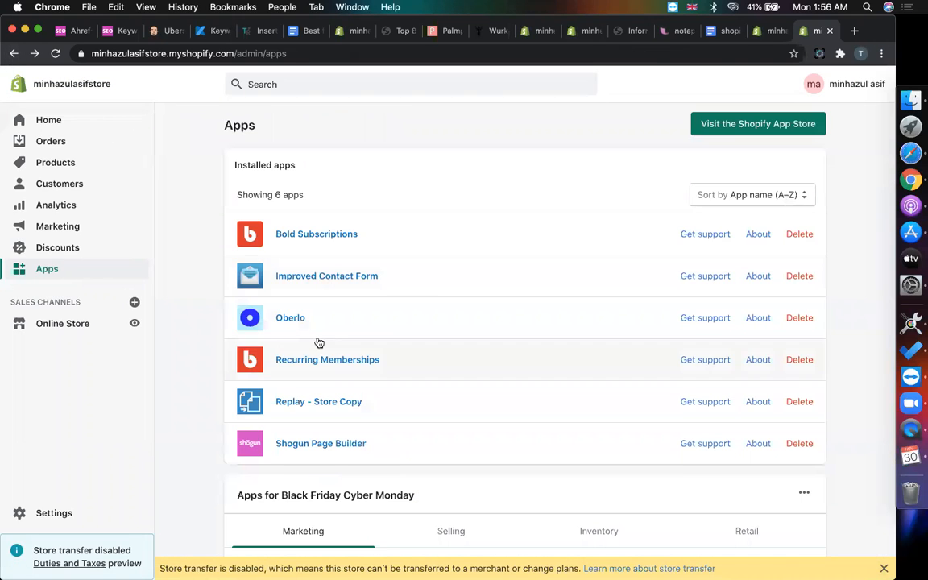
click(299, 401)
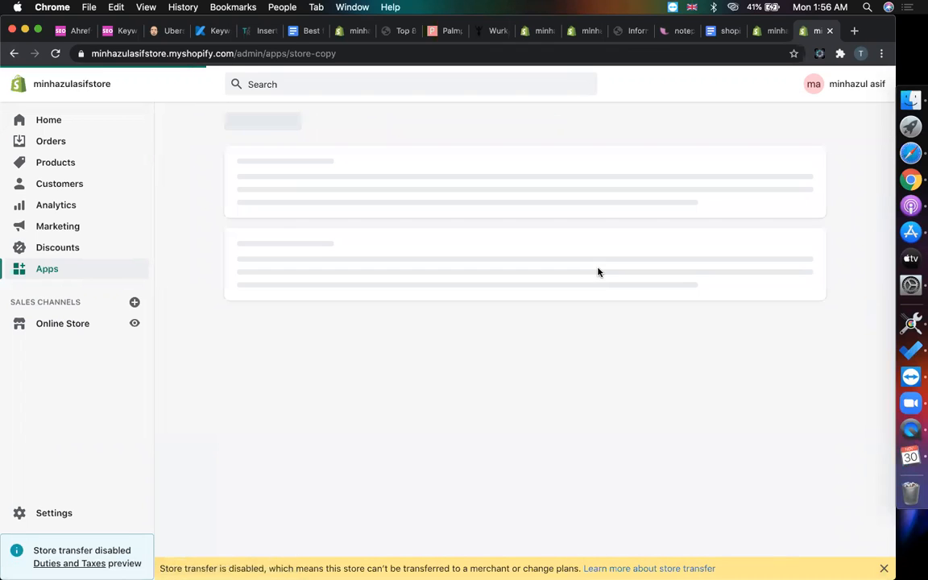